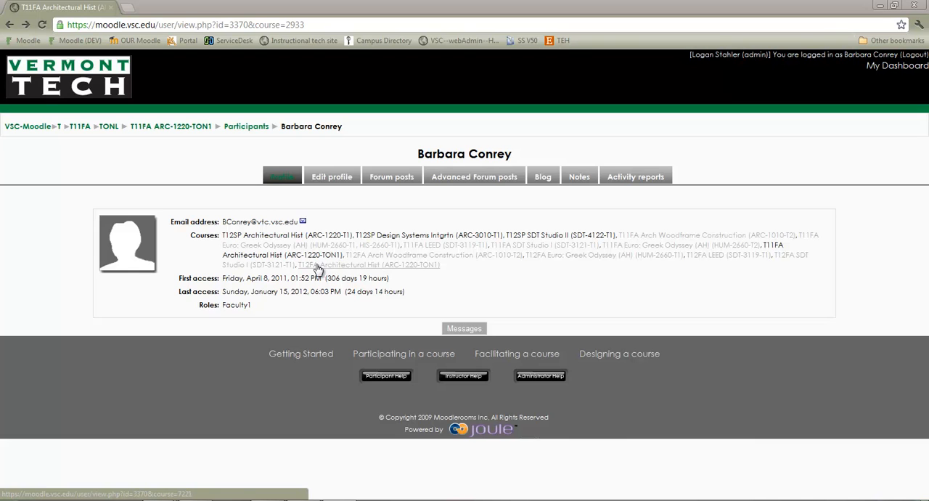
# Step: Open the T12FA ARC-1220-TON1 course from the instructor's profile page
pyautogui.click(365, 265)
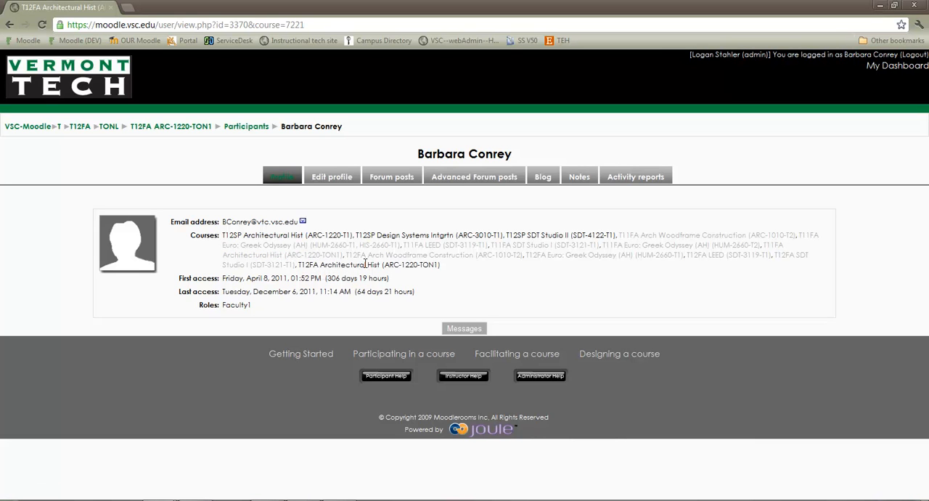
pyautogui.click(168, 129)
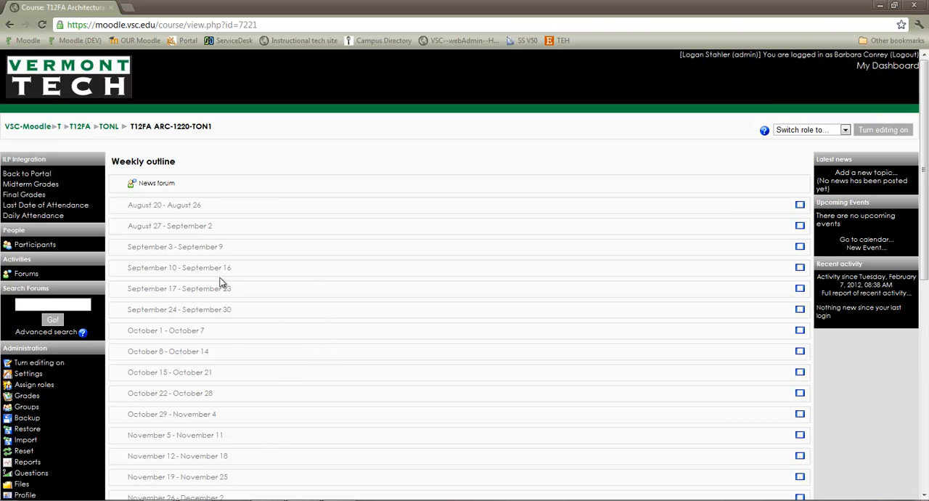
# Step: Start an activity import and choose T11FA Architectural Hist (ARC-1220-TON1) as the source course
pyautogui.scroll(-3, 308, 348)
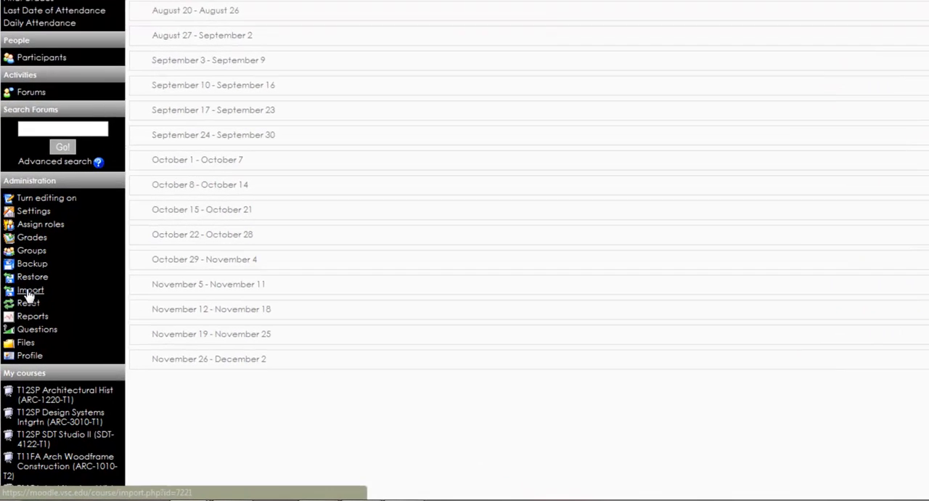
pyautogui.click(24, 326)
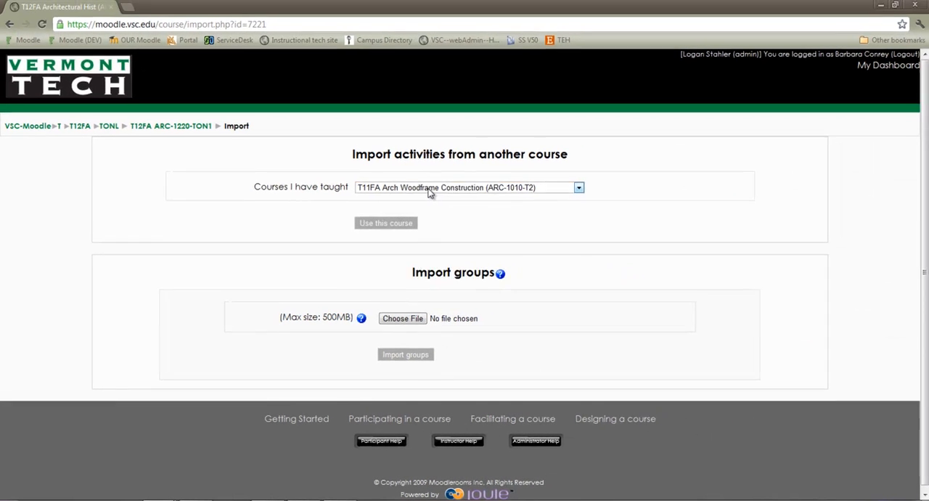
pyautogui.click(521, 121)
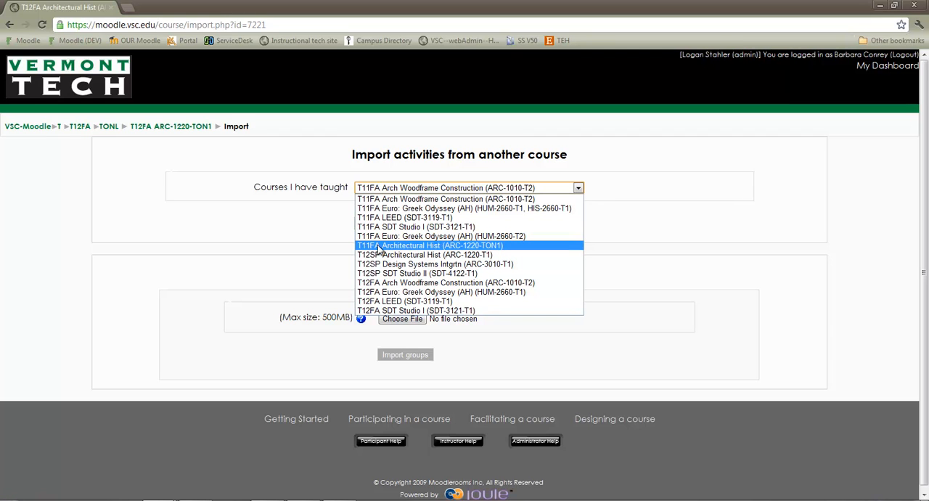
pyautogui.click(442, 250)
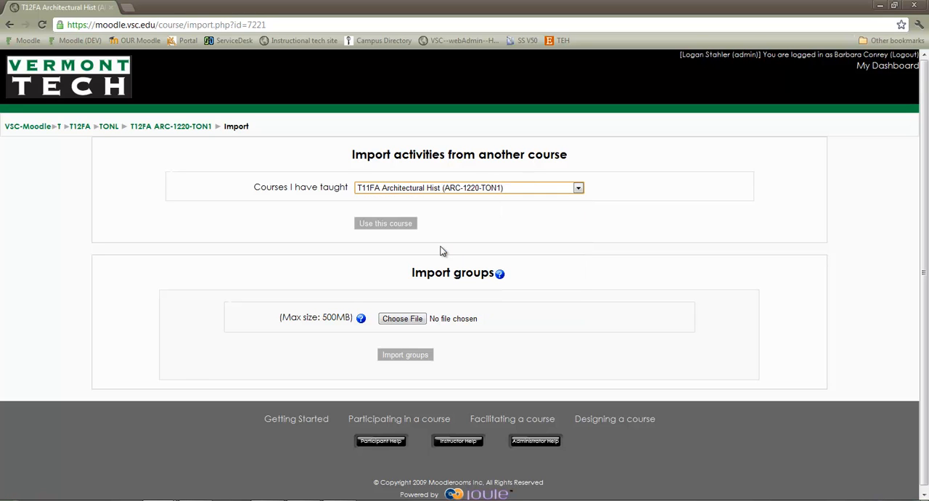
pyautogui.click(391, 226)
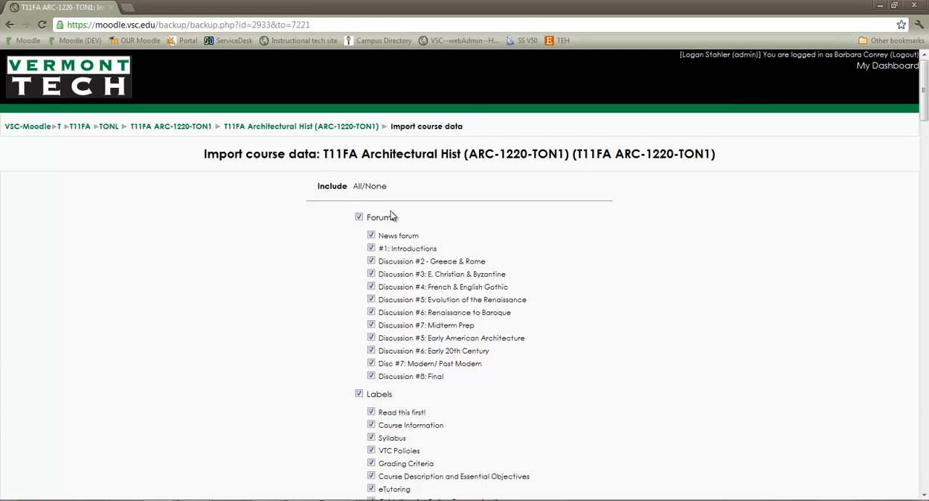
# Step: Scroll through the list of forums, labels, quizzes, resources and wikis offered for import
pyautogui.scroll(-1, 441, 297)
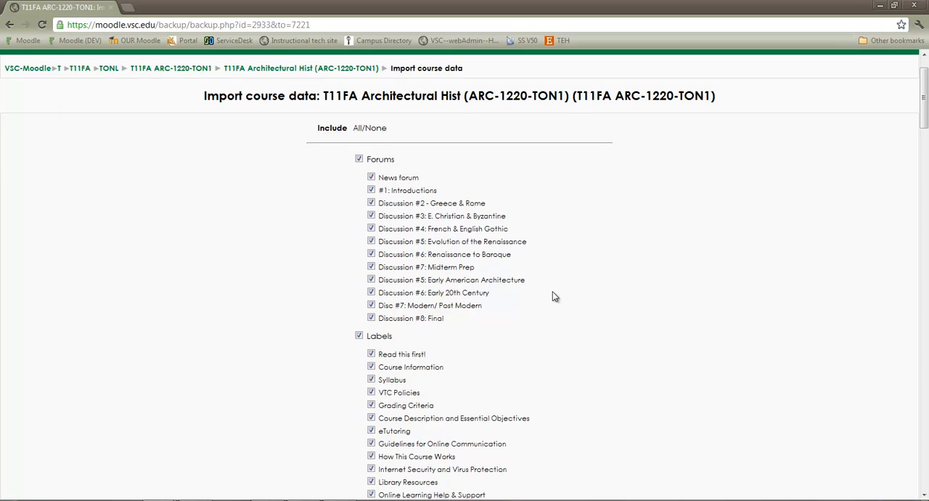
pyautogui.scroll(-5, 555, 292)
pyautogui.scroll(-3, 562, 296)
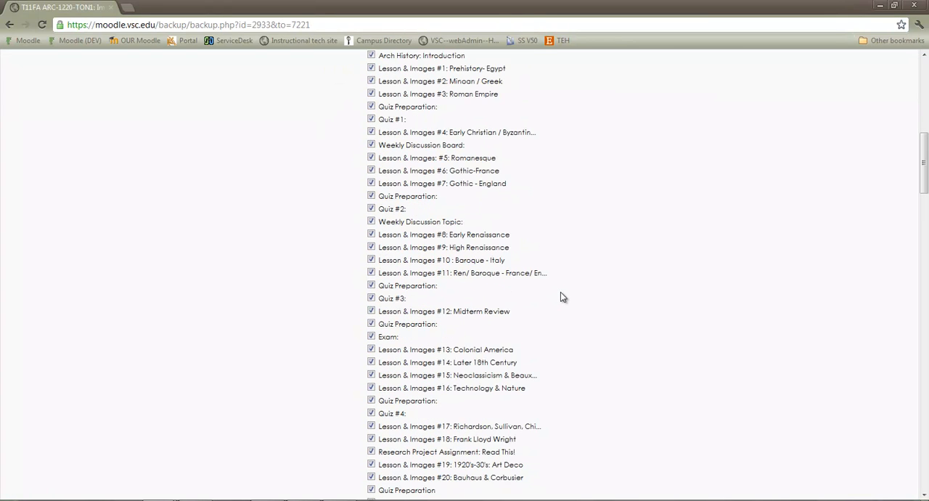
pyautogui.scroll(-2, 567, 310)
pyautogui.scroll(-3, 569, 313)
pyautogui.scroll(-2, 569, 313)
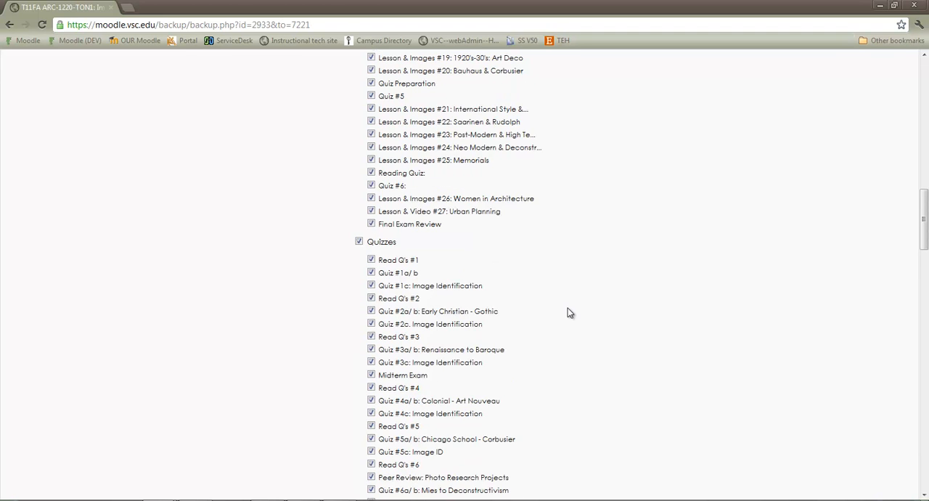
pyautogui.scroll(-3, 569, 313)
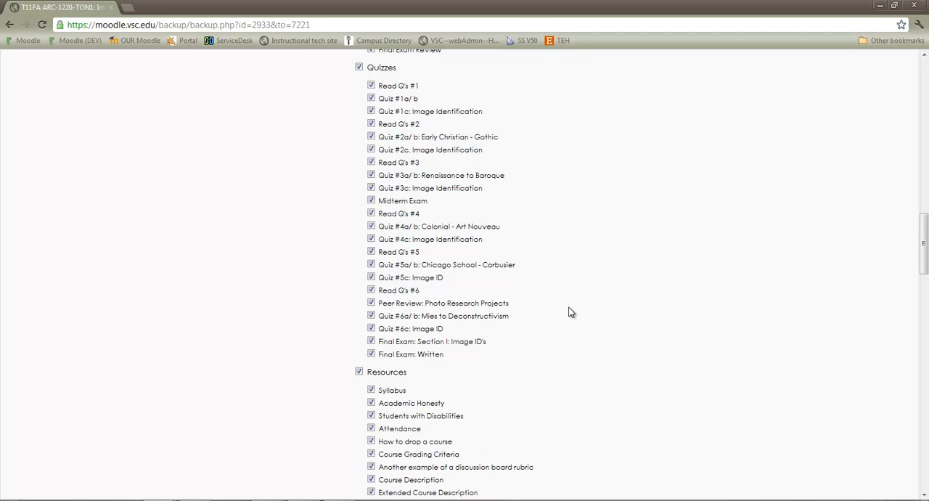
pyautogui.scroll(-5, 562, 287)
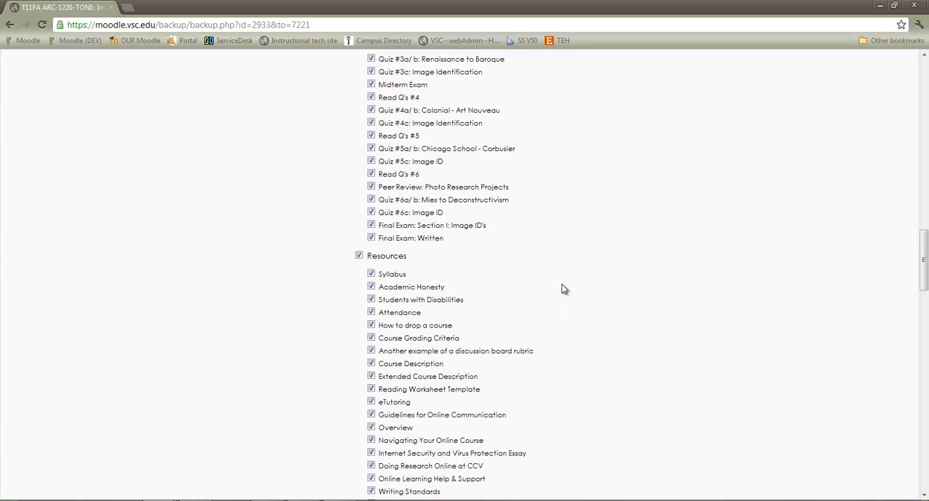
pyautogui.scroll(-9, 564, 289)
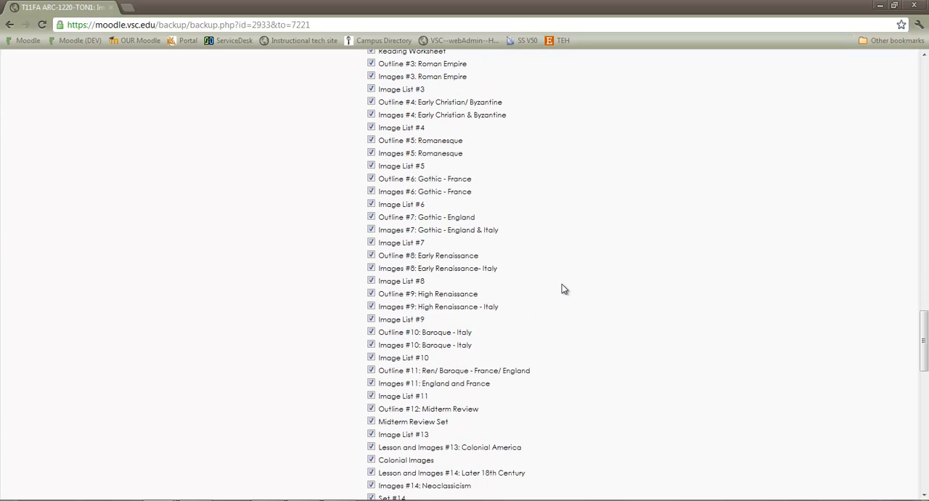
pyautogui.scroll(-5, 564, 289)
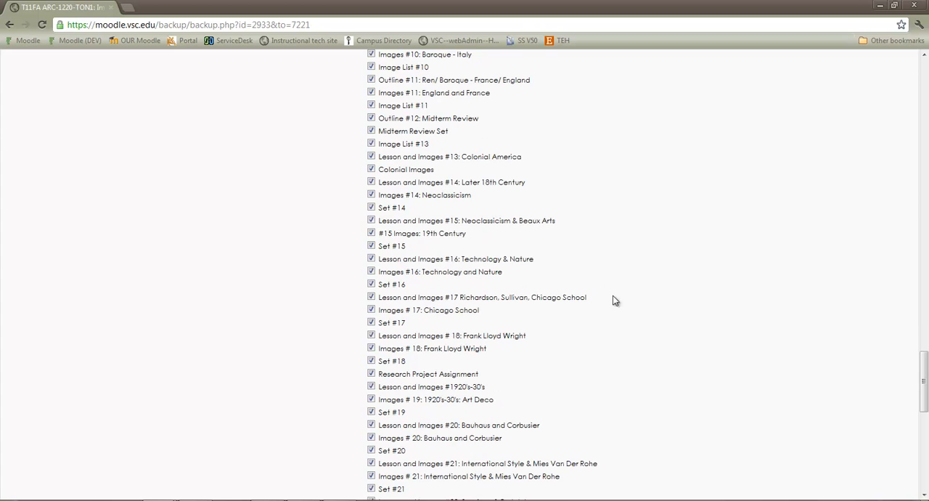
pyautogui.scroll(-8, 615, 310)
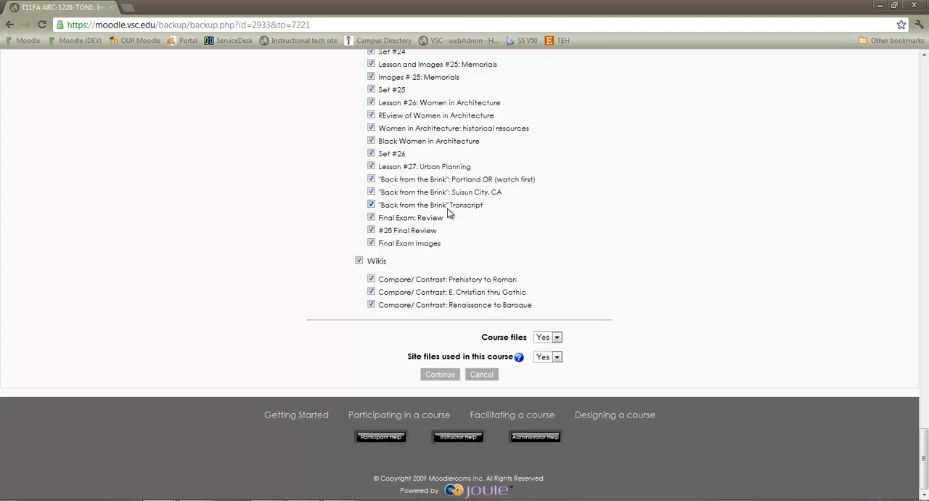
# Step: Keep all items and course files selected and continue the import
pyautogui.click(372, 179)
pyautogui.click(372, 154)
pyautogui.click(372, 154)
pyautogui.click(440, 376)
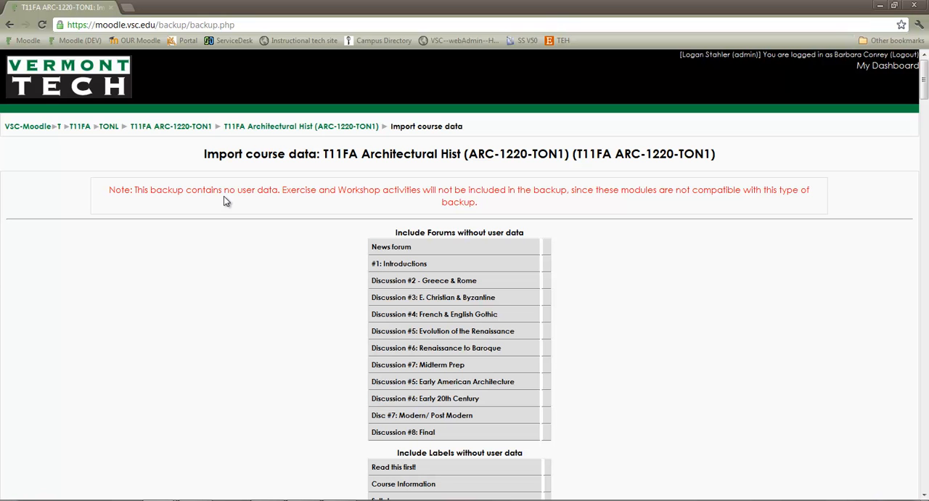
# Step: Review the import summary of included items and continue
pyautogui.scroll(-3, 567, 272)
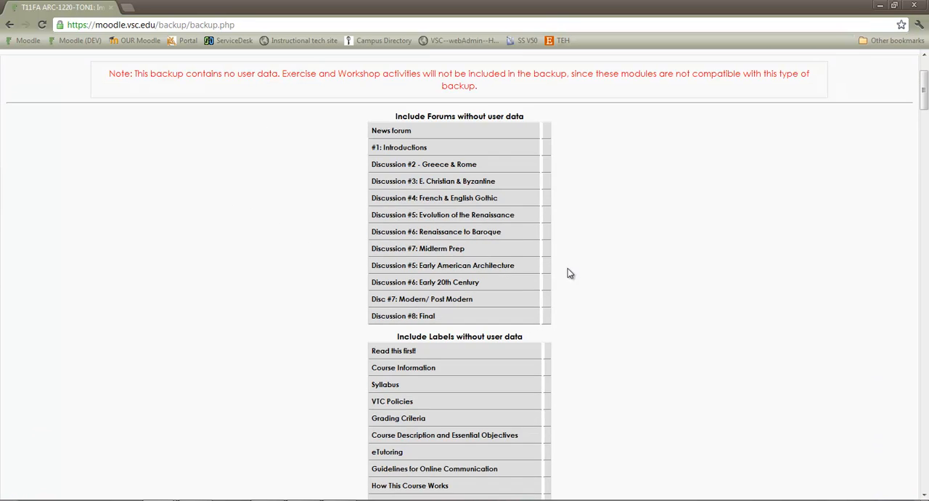
pyautogui.scroll(-5, 614, 270)
pyautogui.scroll(-4, 612, 268)
pyautogui.scroll(-10, 611, 268)
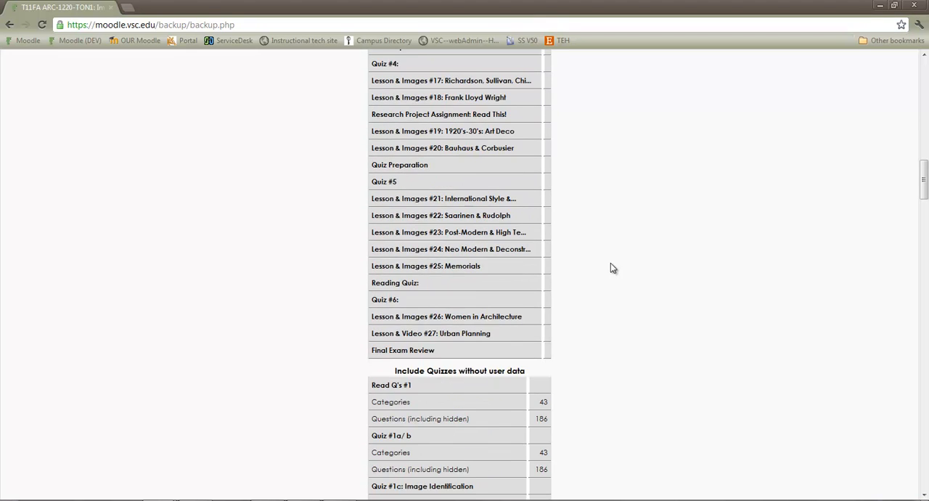
pyautogui.scroll(-12, 611, 269)
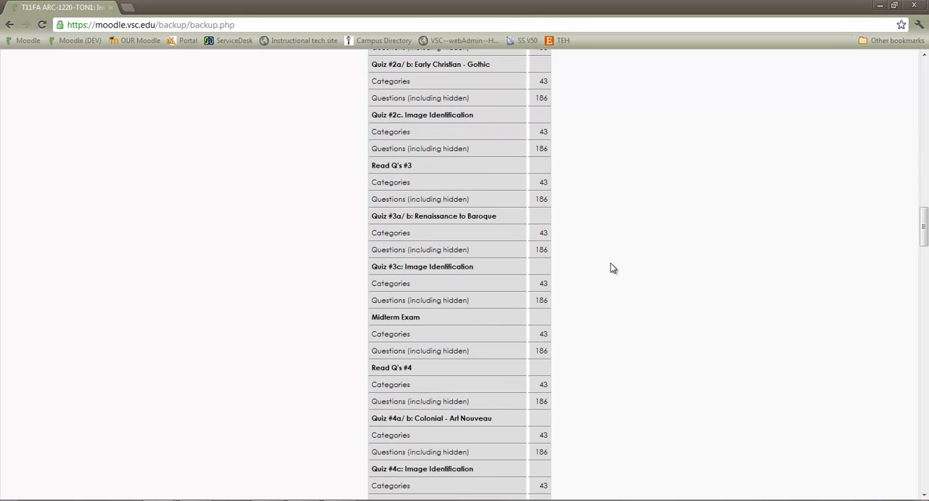
pyautogui.scroll(-17, 612, 268)
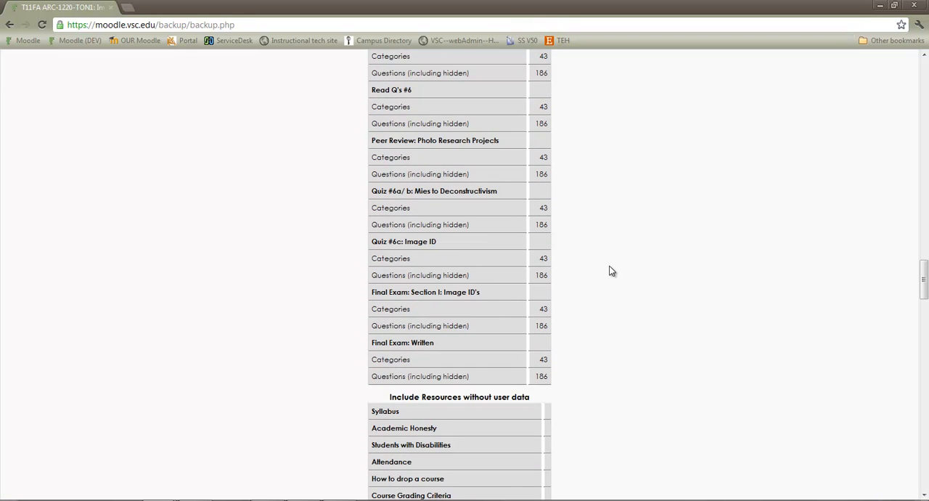
pyautogui.scroll(-20, 612, 271)
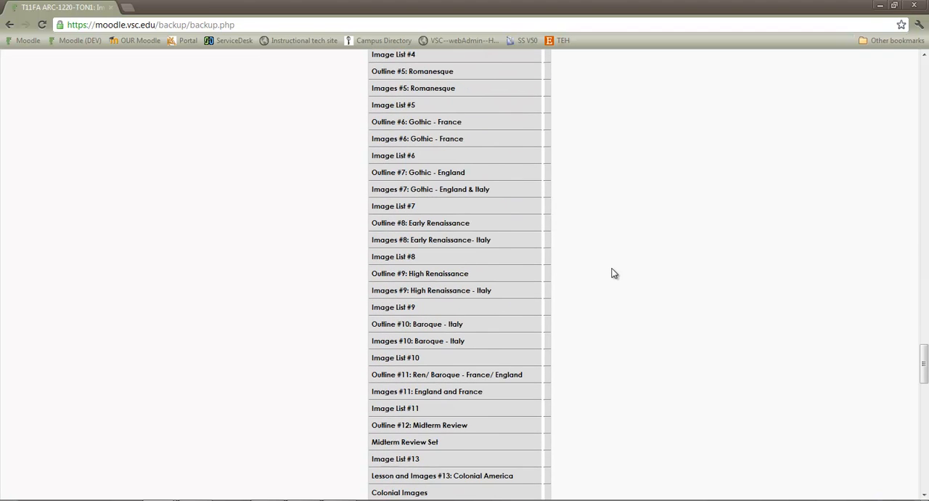
pyautogui.scroll(-17, 612, 275)
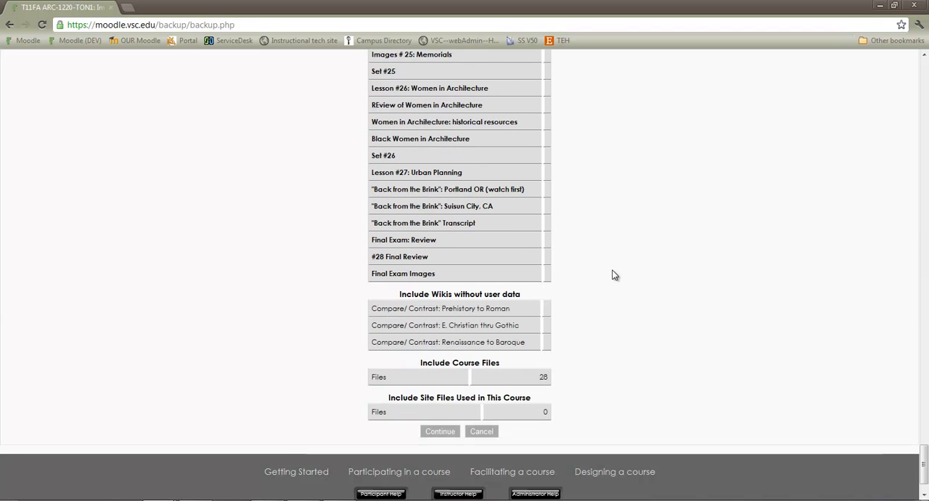
pyautogui.click(440, 432)
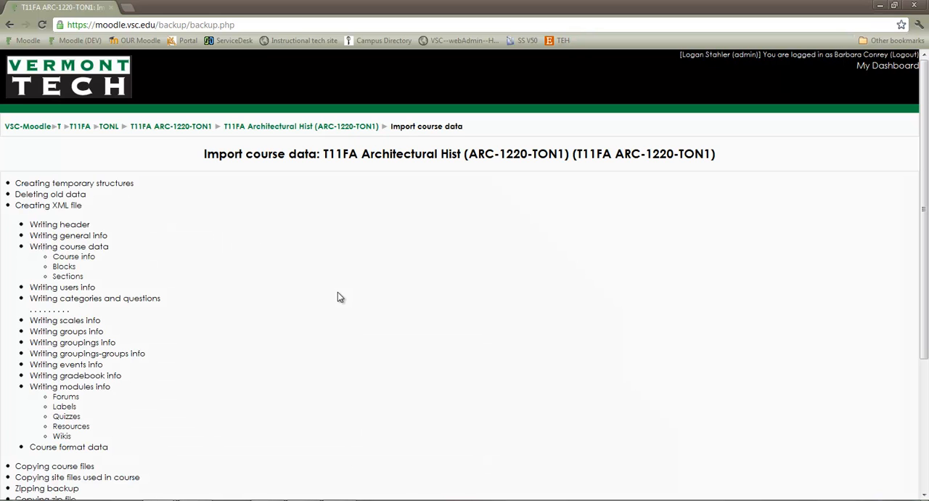
# Step: Continue from the export progress page to import the data into the current course
pyautogui.scroll(-2, 337, 292)
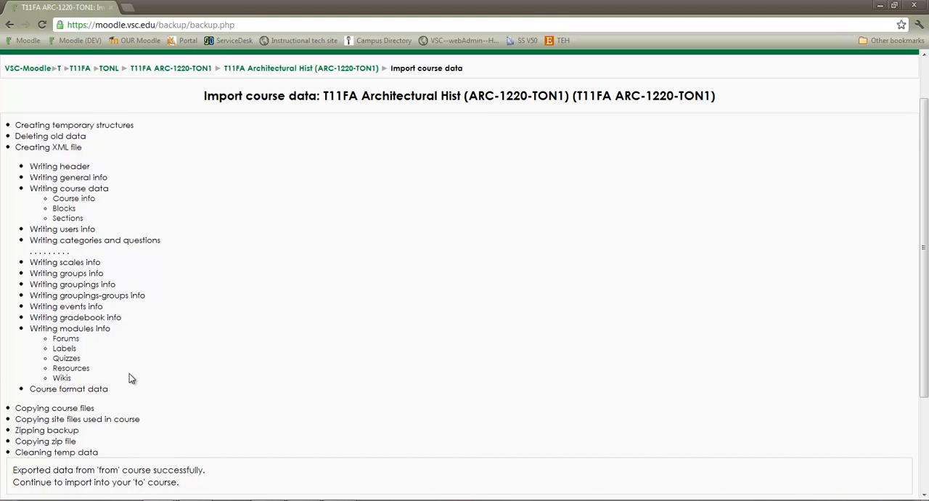
pyautogui.scroll(-2, 124, 376)
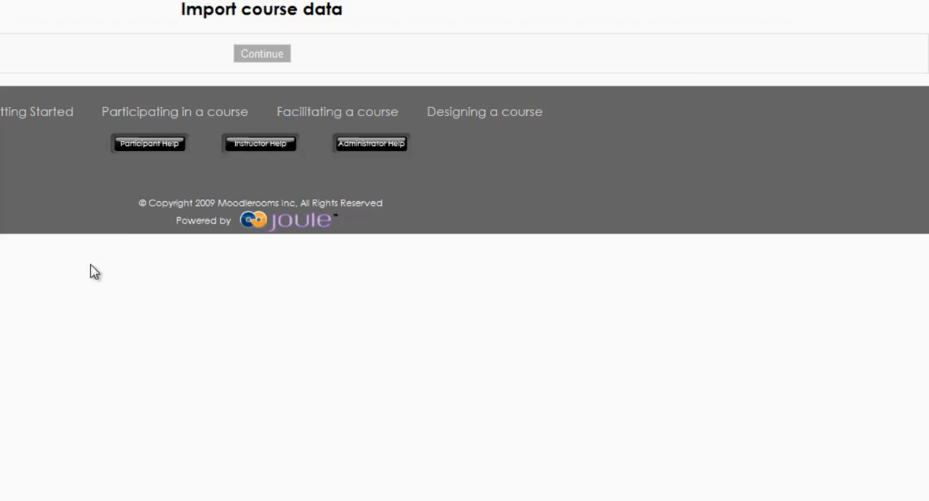
pyautogui.click(269, 56)
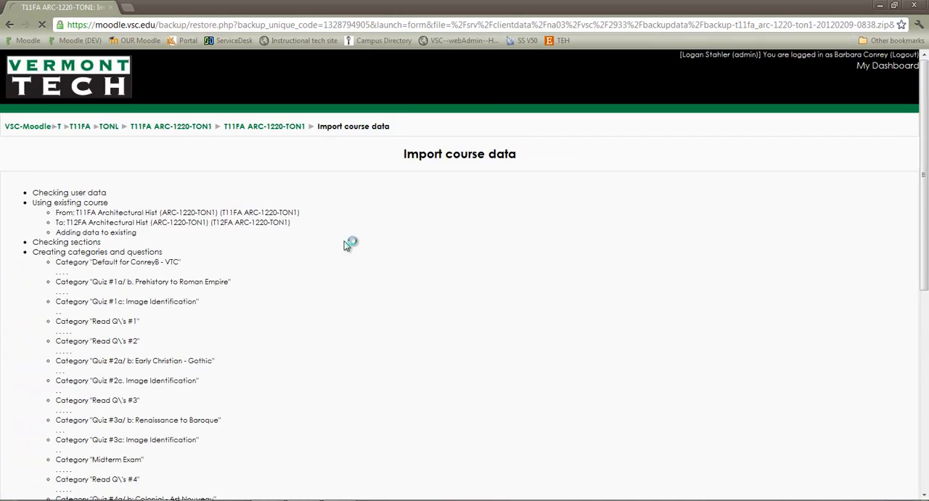
# Step: Finish the import and return to the course
pyautogui.scroll(-2, 344, 241)
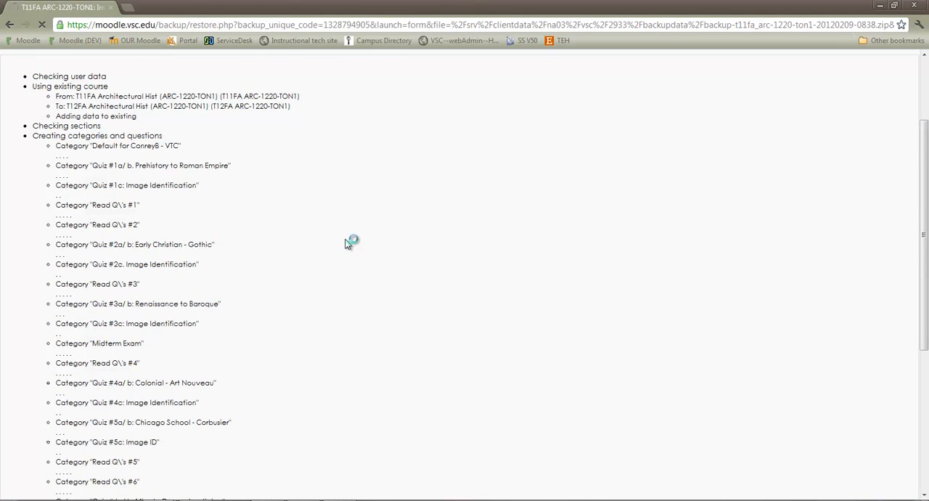
pyautogui.scroll(-4, 347, 243)
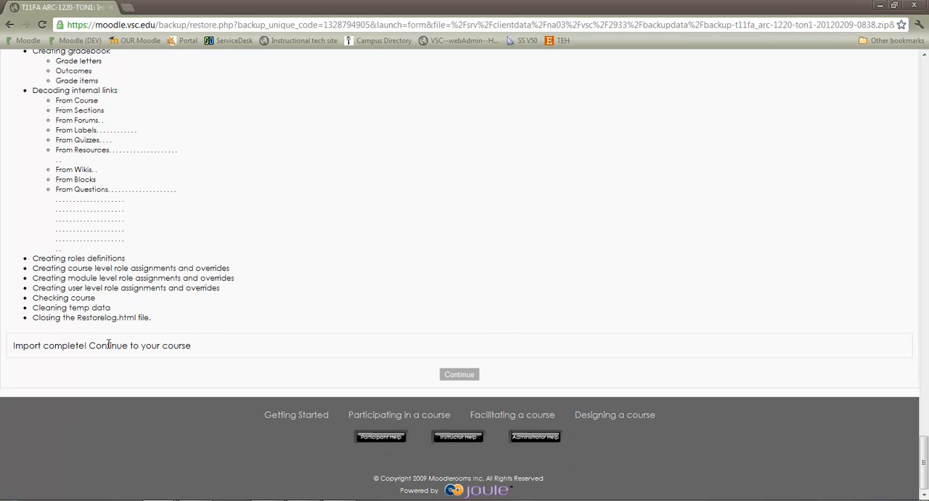
pyautogui.click(465, 375)
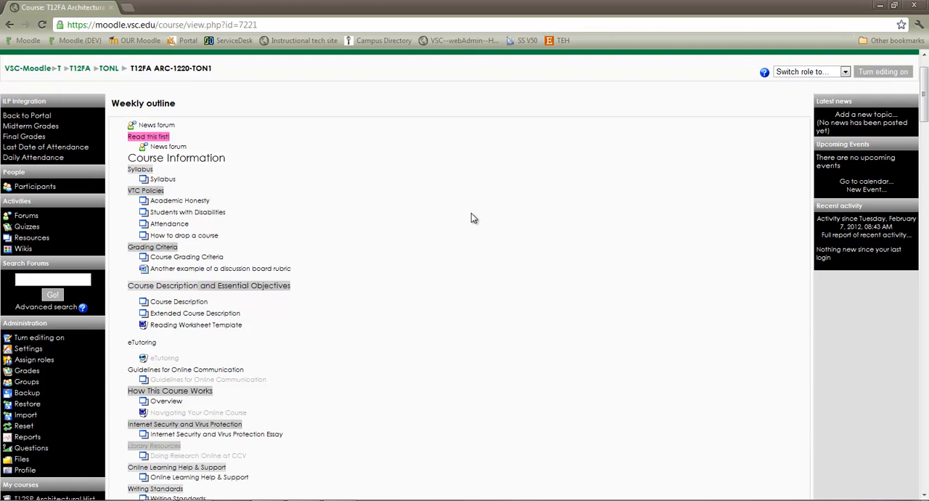
# Step: Scroll through the course's weekly outline to examine the imported content
pyautogui.scroll(-3, 465, 268)
pyautogui.scroll(-2, 431, 304)
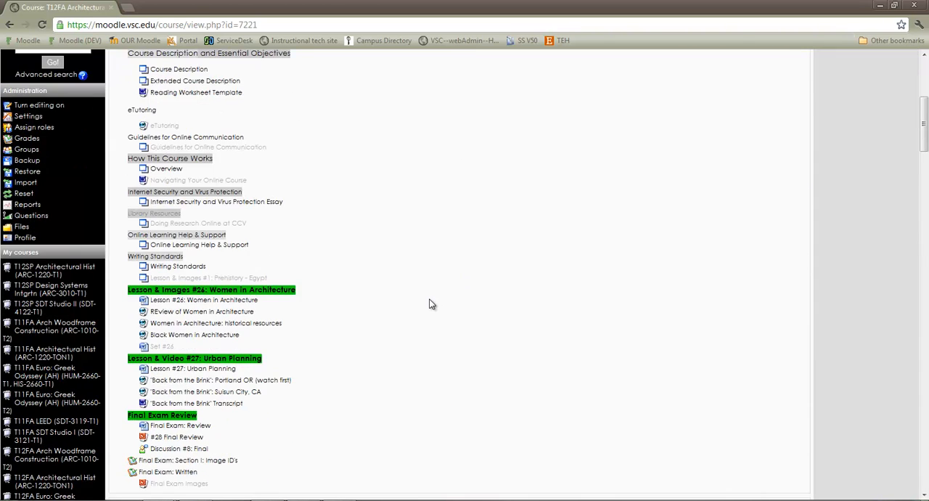
pyautogui.scroll(-2, 429, 301)
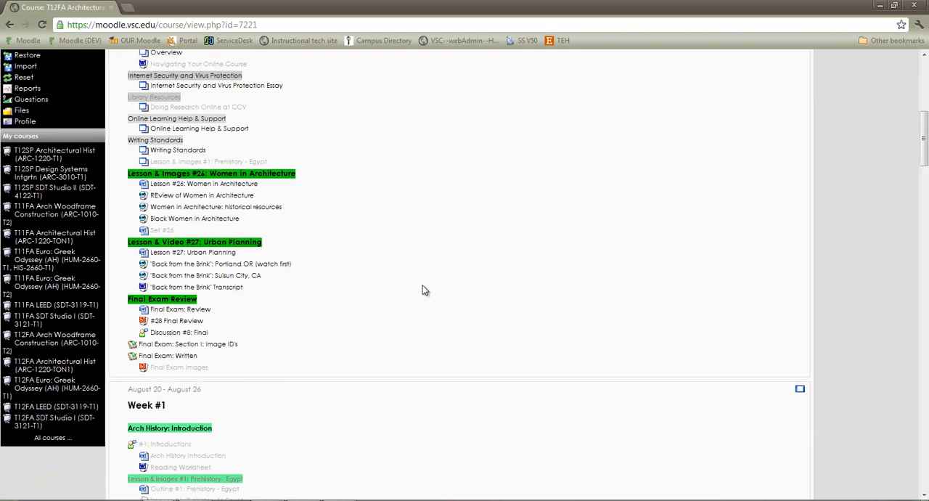
pyautogui.scroll(-4, 424, 287)
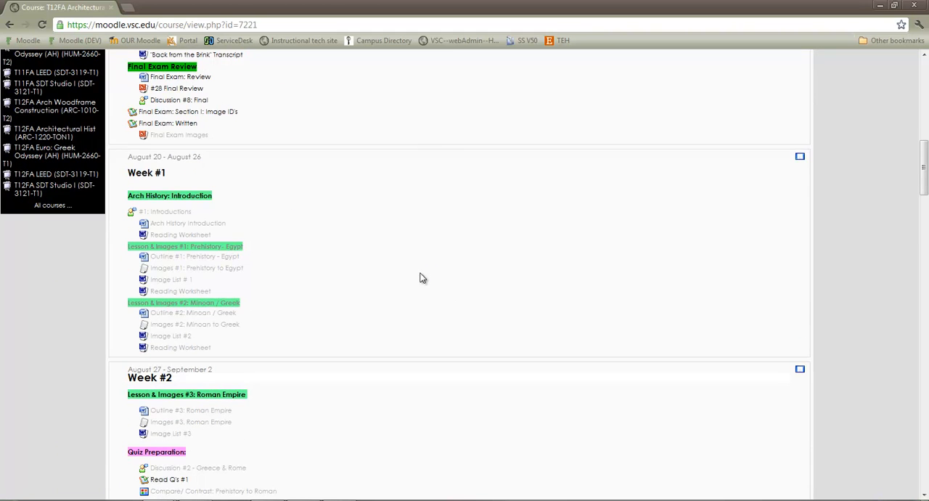
pyautogui.scroll(-4, 417, 276)
pyautogui.scroll(-8, 417, 272)
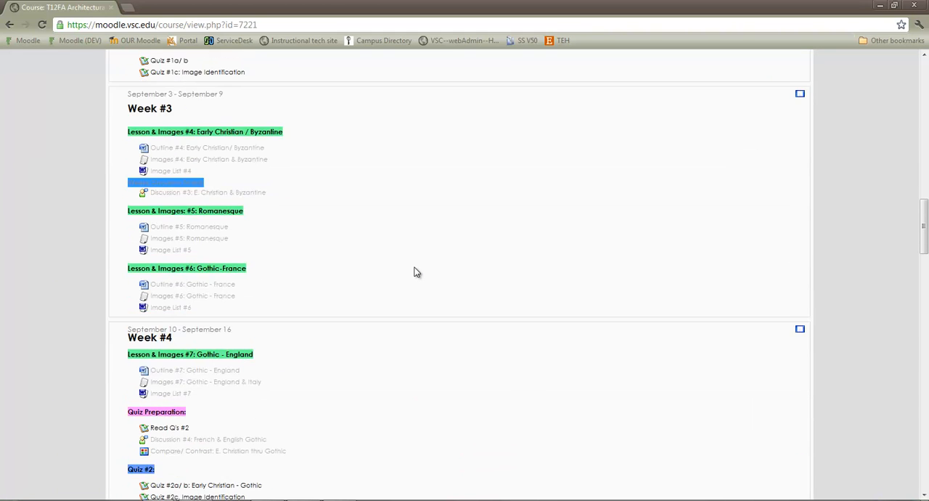
pyautogui.scroll(-3, 425, 290)
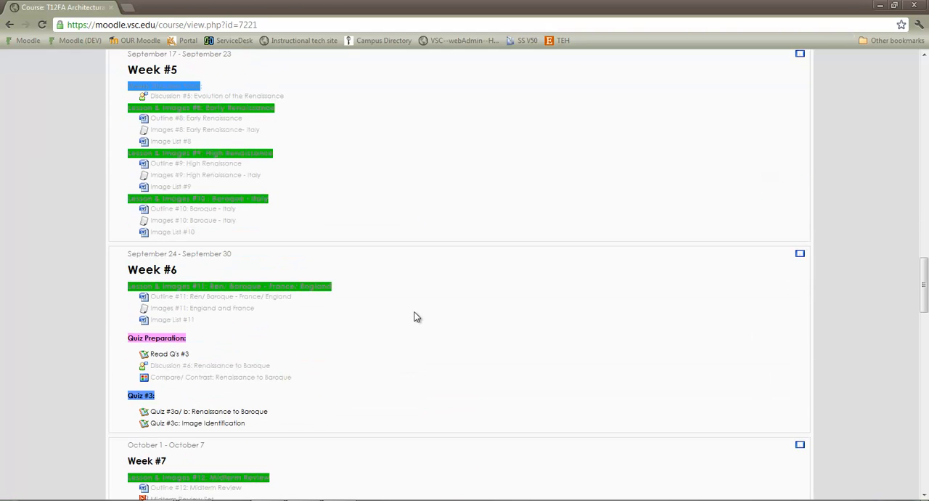
pyautogui.scroll(-9, 411, 308)
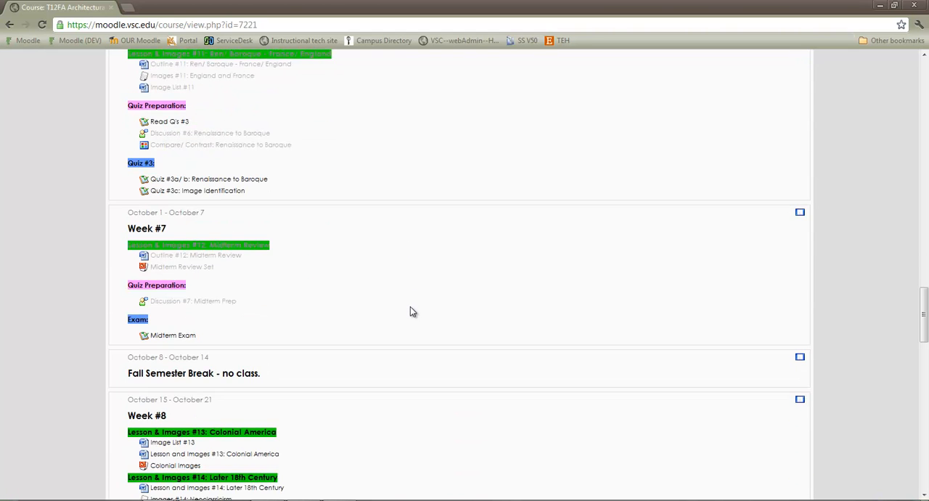
pyautogui.scroll(20, 410, 303)
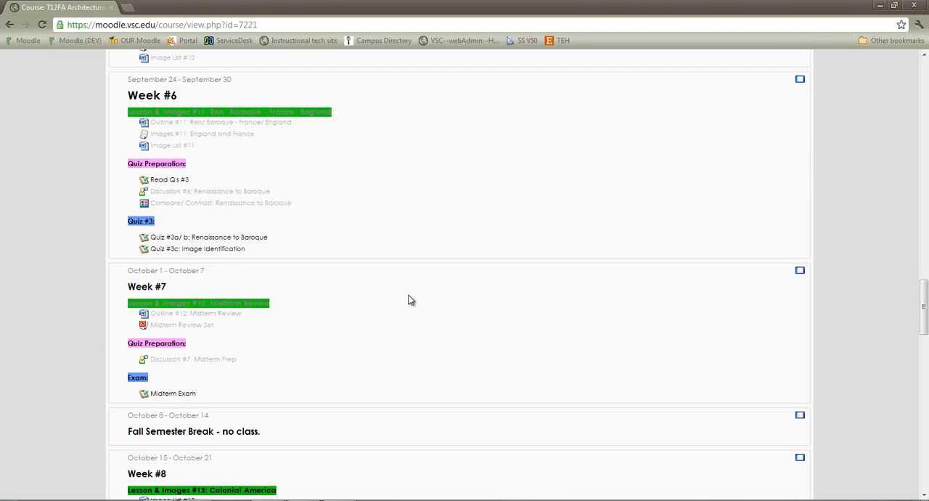
pyautogui.scroll(15, 408, 297)
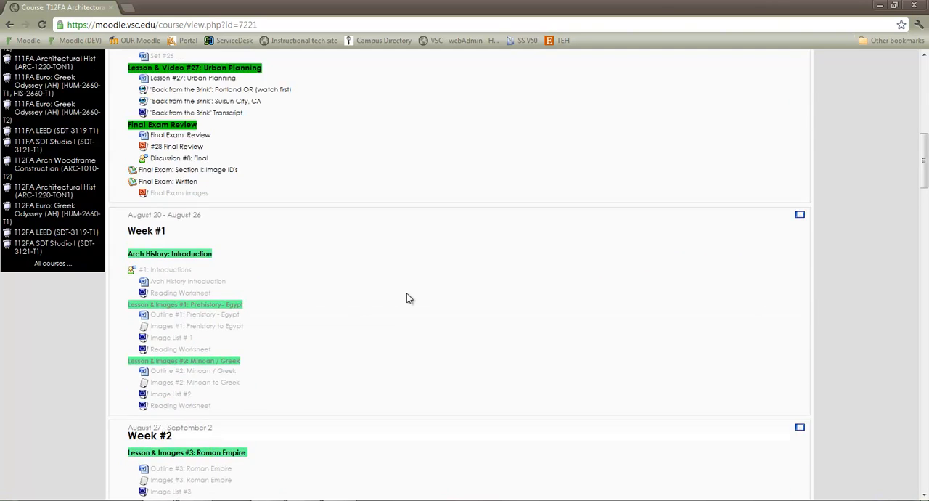